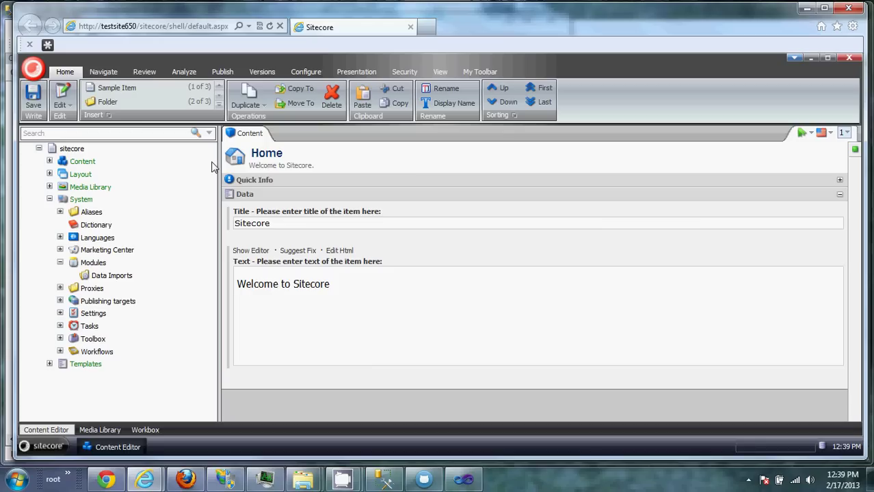
# Step: In SSMS, generate a Select Top 1000 Rows query for Composite_Community_Blog_Entries_Published
pyautogui.click(383, 478)
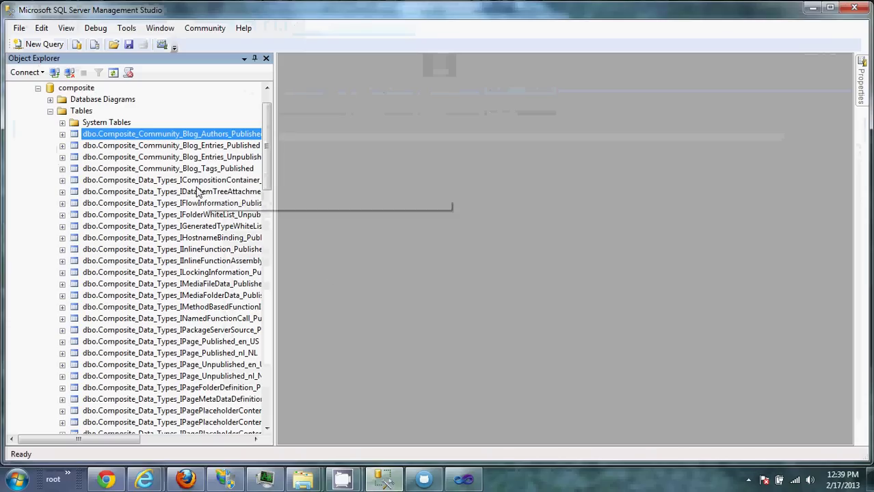
pyautogui.click(183, 146)
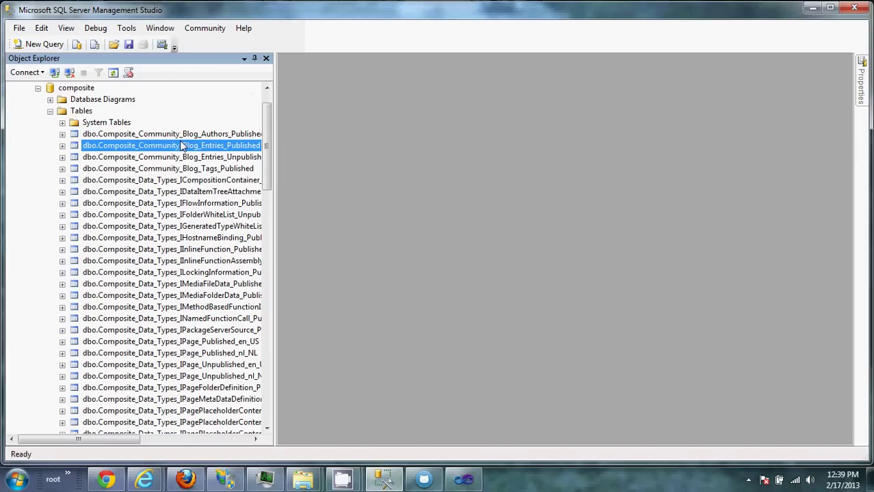
pyautogui.rightClick(181, 145)
pyautogui.click(212, 178)
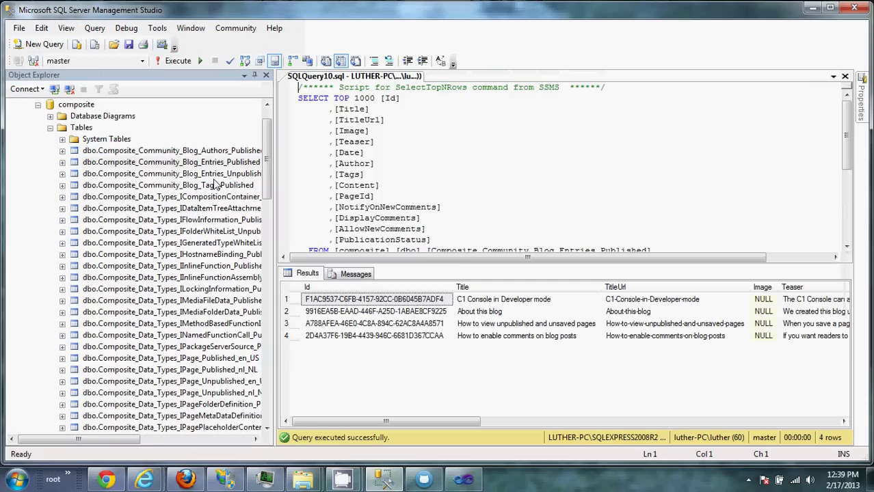
# Step: Delete the comment line, TOP 1000, and the Id, Image and Teaser columns from the query
pyautogui.click(301, 81)
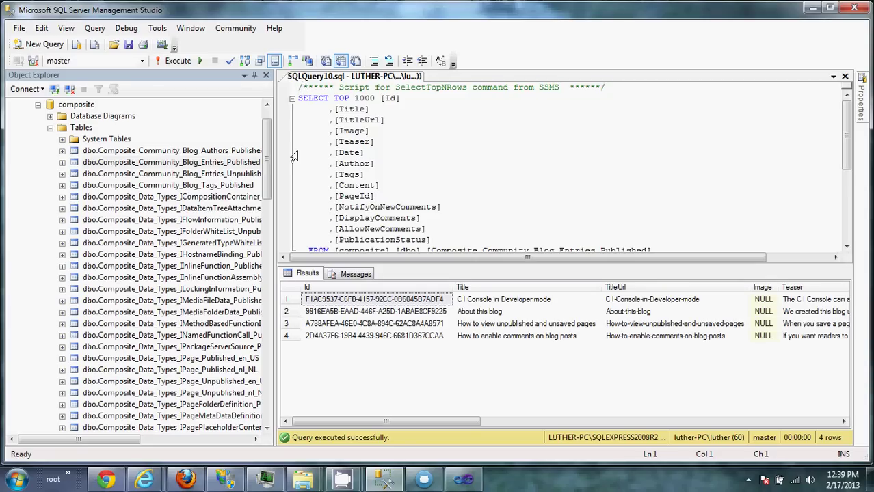
pyautogui.hotkey('shift', 'Down')
pyautogui.press('Delete')
pyautogui.hotkey('ctrl', 'Right')
pyautogui.hotkey('shift', 'Down')
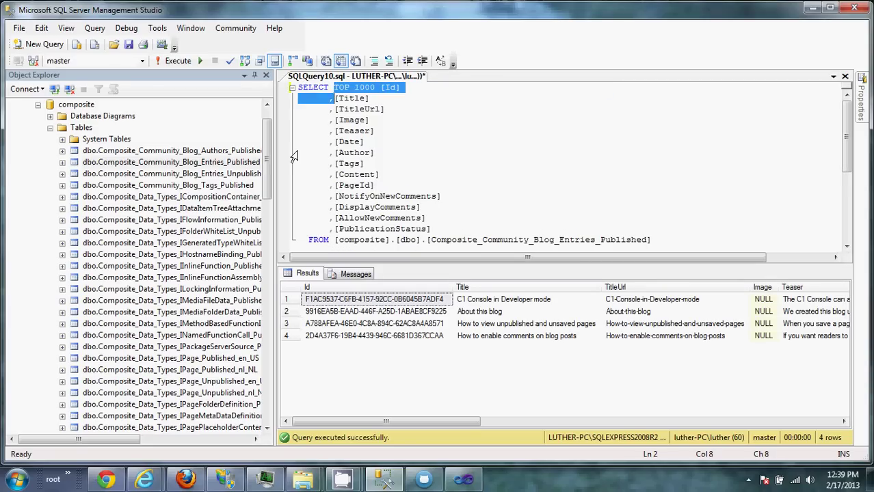
pyautogui.press('Delete')
pyautogui.press('Down')
pyautogui.press('Down')
pyautogui.press('Left')
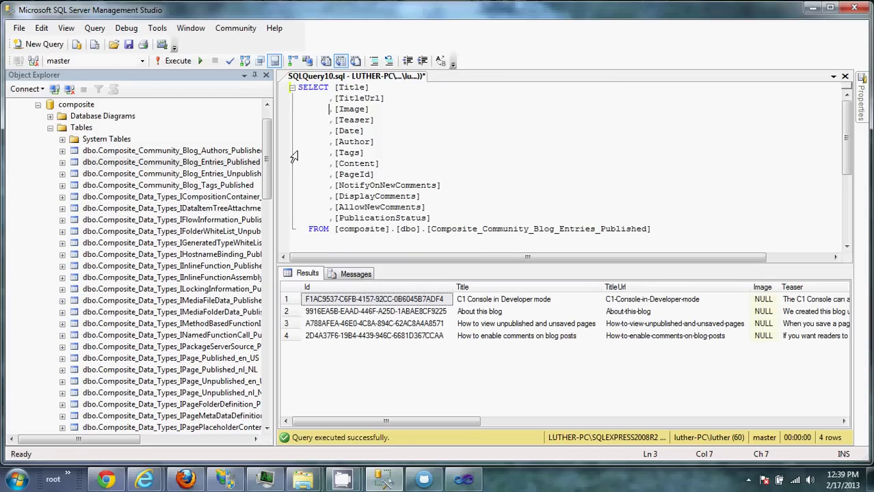
pyautogui.hotkey('shift', 'Down')
pyautogui.hotkey('shift', 'Down')
pyautogui.press('Delete')
pyautogui.press('Down')
# Step: Remove the Tags and PageId through PublicationStatus columns, keeping Title, TitleUrl, Date, Author, Content
pyautogui.press('Down')
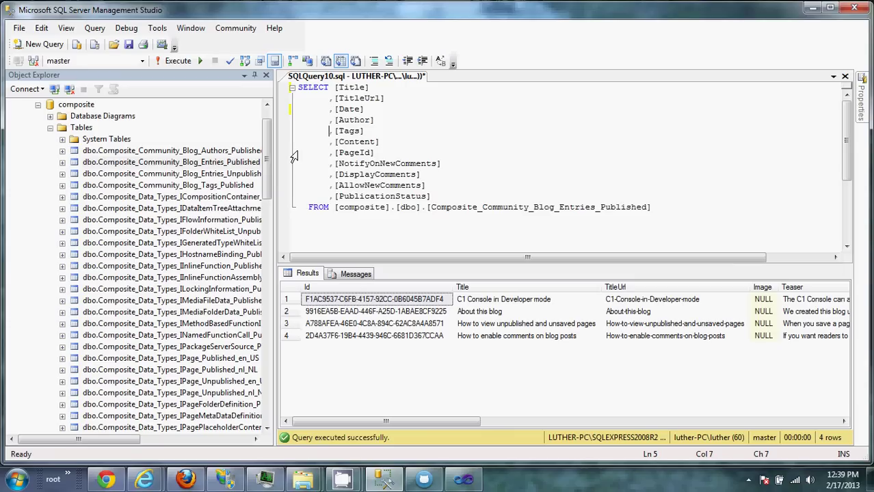
pyautogui.hotkey('shift', 'Down')
pyautogui.press('Delete')
pyautogui.press('Down')
pyautogui.hotkey('shift', 'Down')
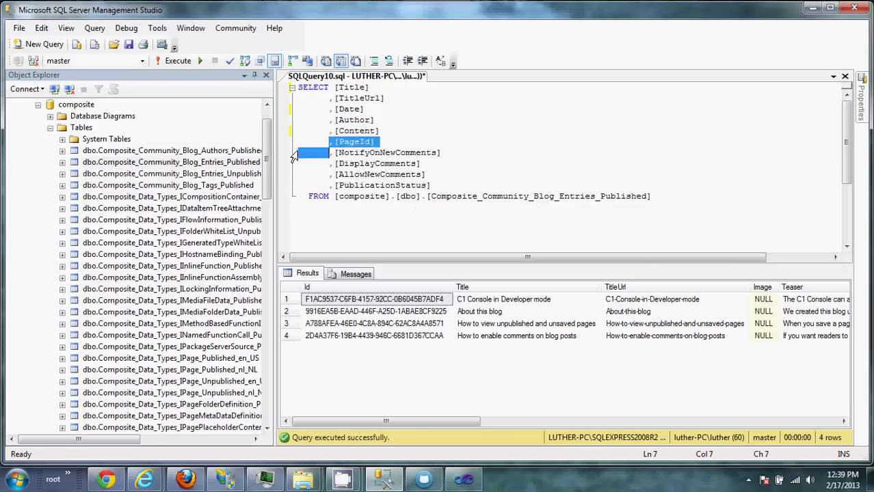
pyautogui.hotkey('shift', 'Down')
pyautogui.hotkey('shift', 'Down')
pyautogui.hotkey('shift', 'Down')
pyautogui.hotkey('shift', 'Down')
pyautogui.hotkey('shift', 'Left')
pyautogui.hotkey('shift', 'Left')
pyautogui.hotkey('shift', 'Left')
pyautogui.hotkey('shift', 'Left')
pyautogui.hotkey('shift', 'Left')
pyautogui.hotkey('shift', 'Left')
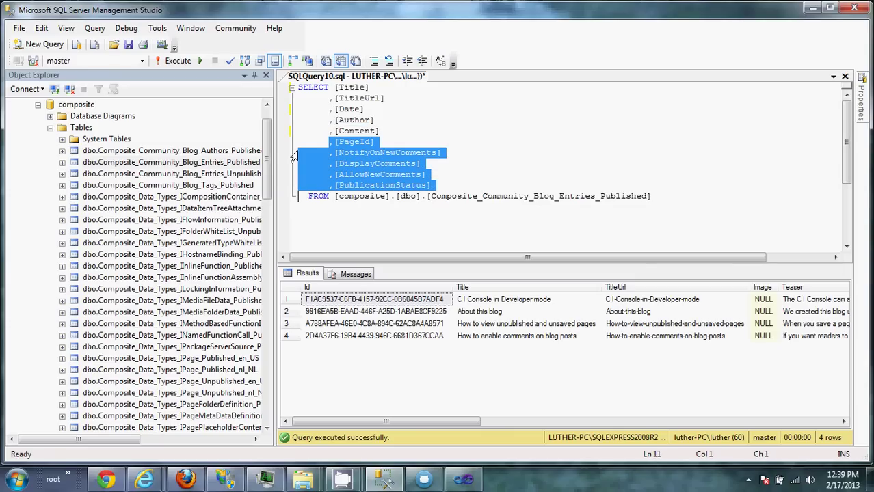
pyautogui.press('Delete')
pyautogui.press('BackSpace')
pyautogui.press('BackSpace')
pyautogui.press('BackSpace')
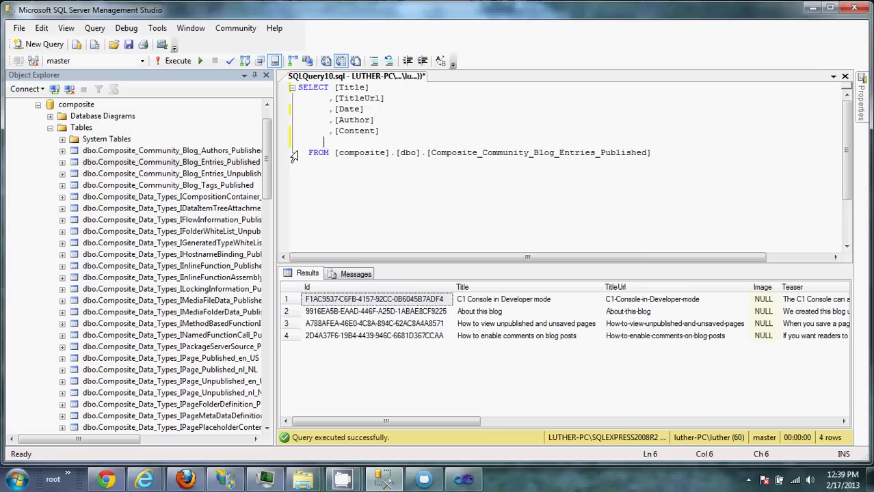
pyautogui.press('BackSpace')
pyautogui.press('BackSpace')
pyautogui.press('BackSpace')
pyautogui.press('BackSpace')
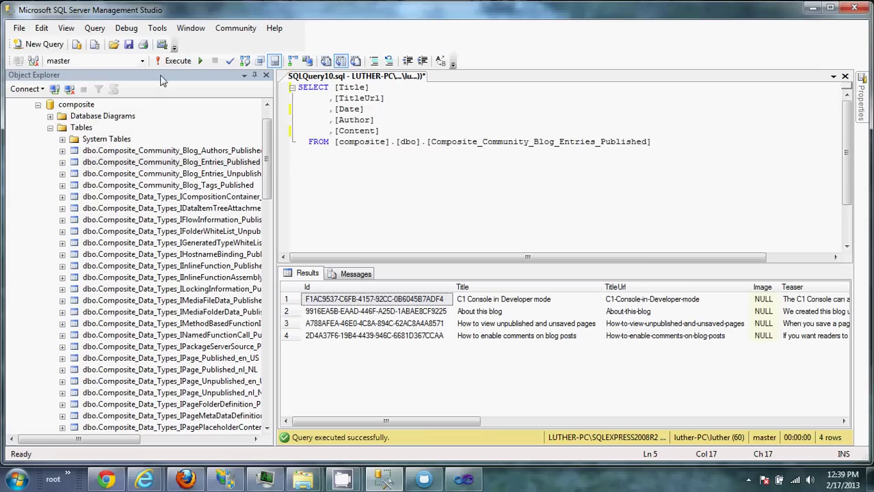
# Step: Run the trimmed query and inspect the first entry's Title, TitleUrl, Date and Author ID
pyautogui.click(176, 60)
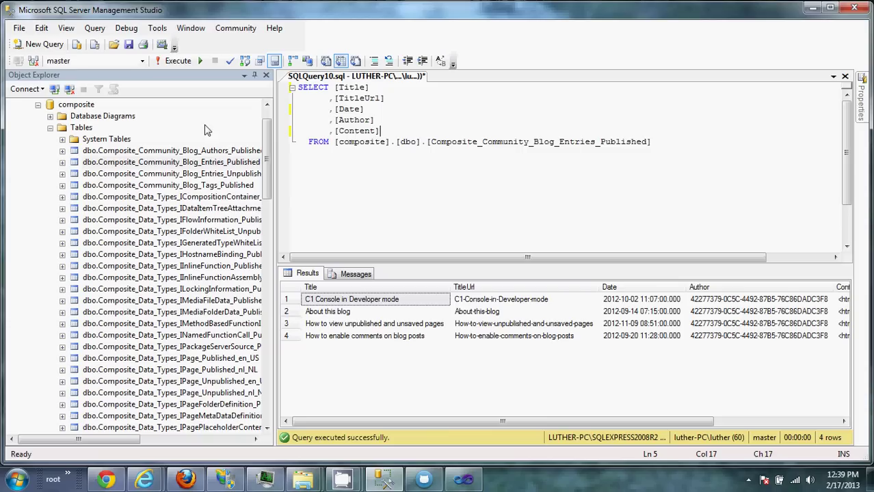
pyautogui.click(429, 306)
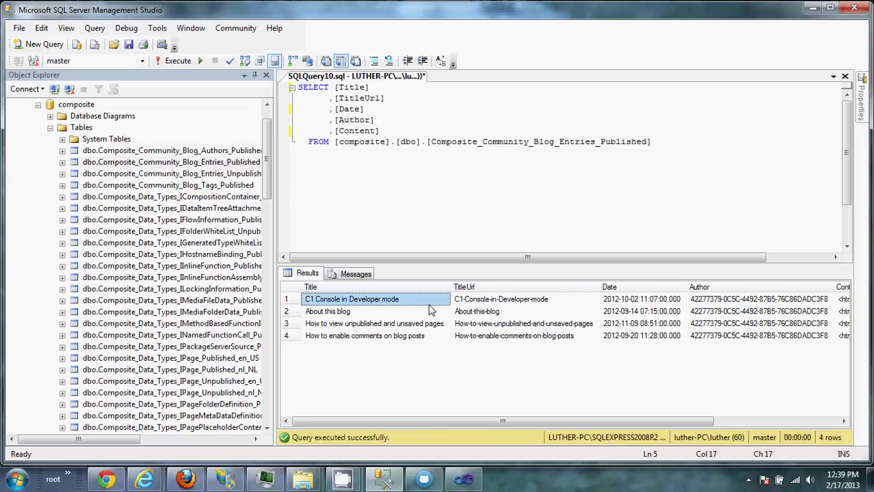
pyautogui.click(459, 305)
pyautogui.click(641, 305)
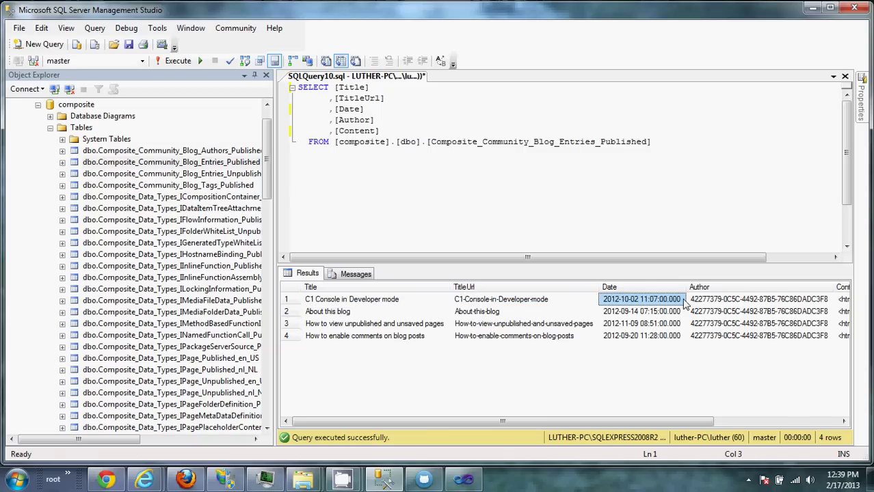
pyautogui.click(709, 304)
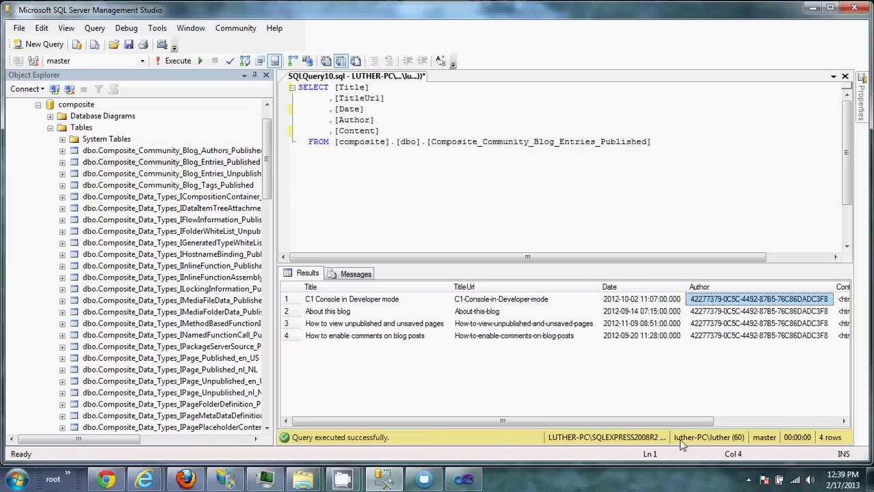
pyautogui.moveTo(661, 421); pyautogui.dragTo(585, 413)
# Step: Generate a Select Top 1000 query for Blog_Authors_Published and remove the comment, TOP 1000 and Id
pyautogui.rightClick(185, 154)
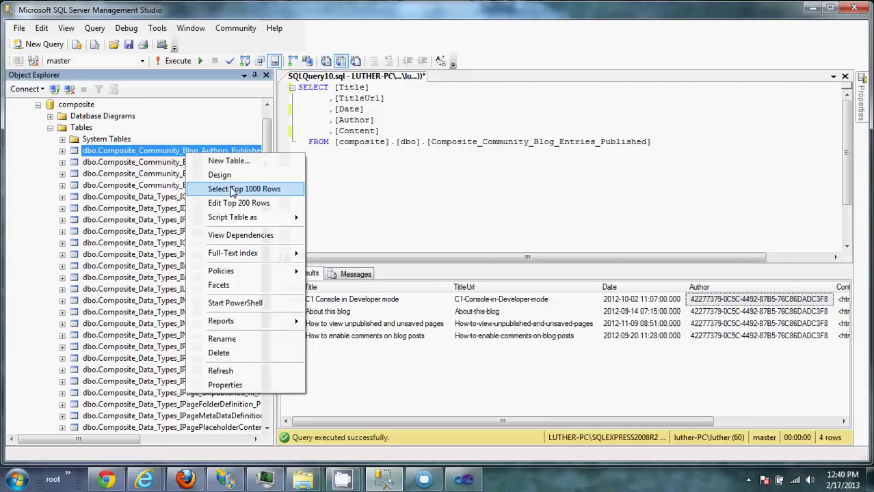
pyautogui.click(232, 193)
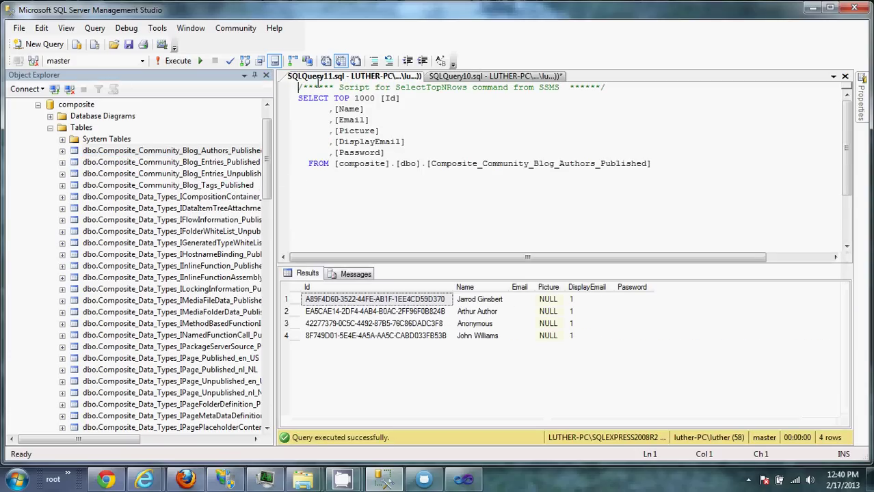
pyautogui.hotkey('shift', 'Down')
pyautogui.press('Delete')
pyautogui.hotkey('ctrl', 'Right')
pyautogui.hotkey('shift', 'Down')
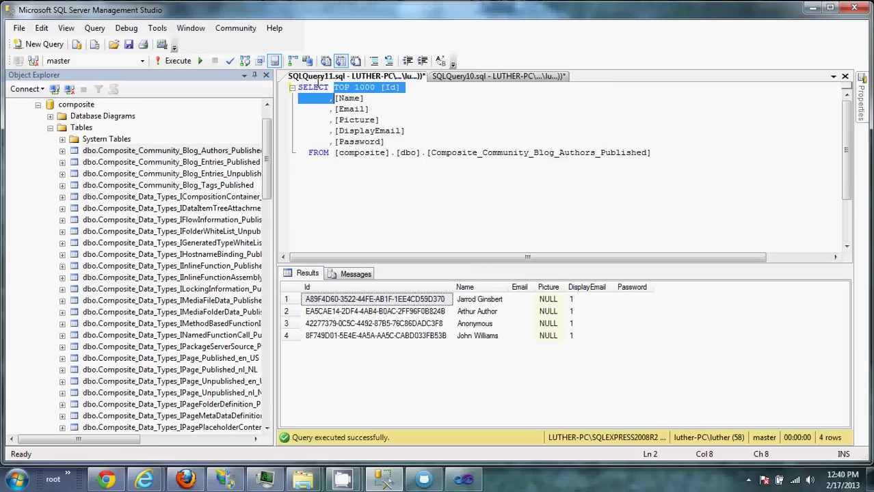
pyautogui.press('Delete')
pyautogui.press('Down')
# Step: Delete the Email through Password columns so the query reads SELECT [Name] FROM the table
pyautogui.press('Left')
pyautogui.hotkey('shift', 'Down')
pyautogui.hotkey('shift', 'Down')
pyautogui.hotkey('shift', 'Down')
pyautogui.hotkey('shift', 'Down')
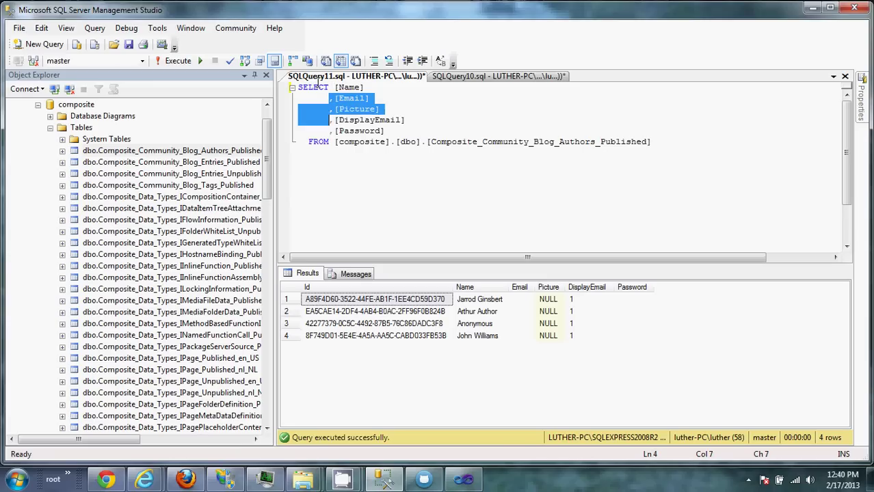
pyautogui.hotkey('shift', 'Left')
pyautogui.hotkey('shift', 'Left')
pyautogui.hotkey('shift', 'Left')
pyautogui.hotkey('shift', 'Left')
pyautogui.hotkey('shift', 'Left')
pyautogui.hotkey('shift', 'Left')
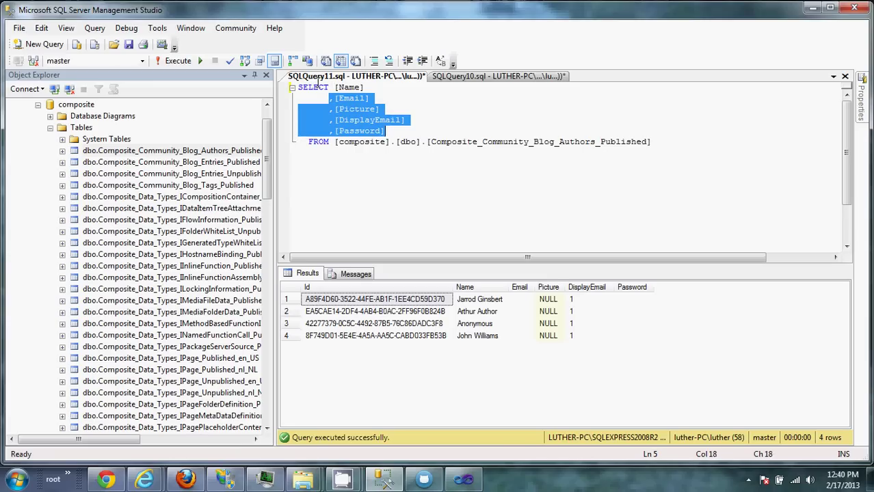
pyautogui.press('Delete')
pyautogui.press('Return')
pyautogui.press('Left')
pyautogui.press('Left')
pyautogui.press('Left')
pyautogui.press('Left')
pyautogui.press('Left')
pyautogui.press('Left')
pyautogui.press('BackSpace')
pyautogui.press('BackSpace')
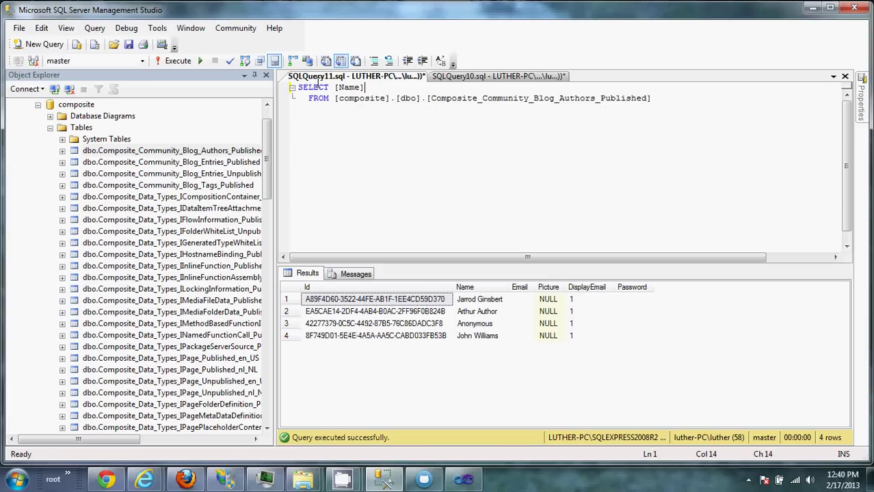
pyautogui.press('Home')
pyautogui.hotkey('shift', 'Down')
pyautogui.hotkey('shift', 'End')
pyautogui.hotkey('ctrl', 'c')
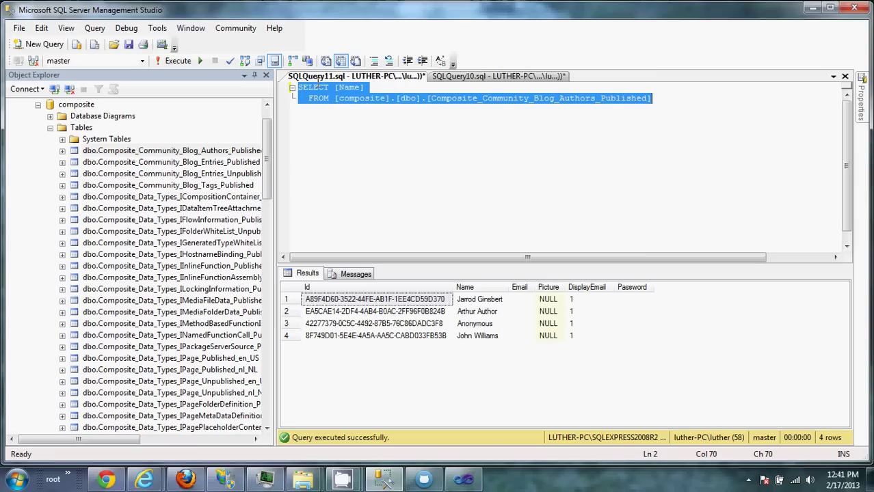
pyautogui.click(324, 99)
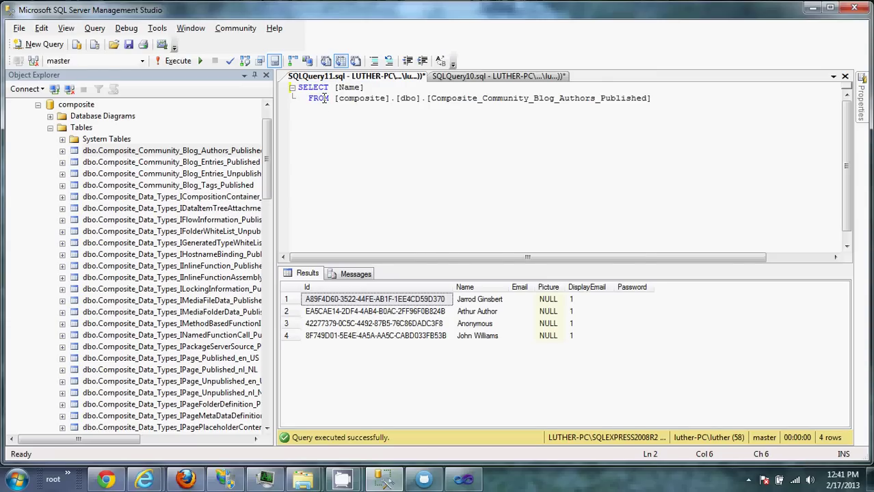
pyautogui.hotkey('alt', 'Tab')
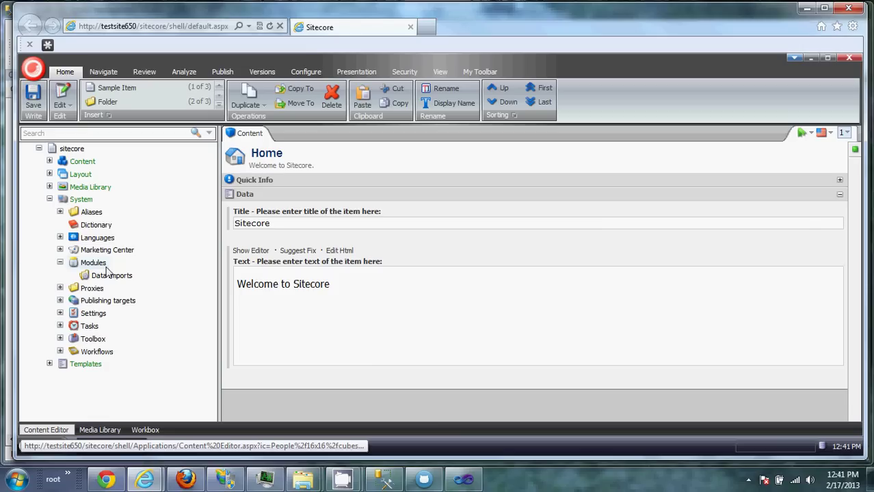
# Step: Create a folder named Authors under Home in the content tree
pyautogui.click(50, 161)
pyautogui.rightClick(71, 177)
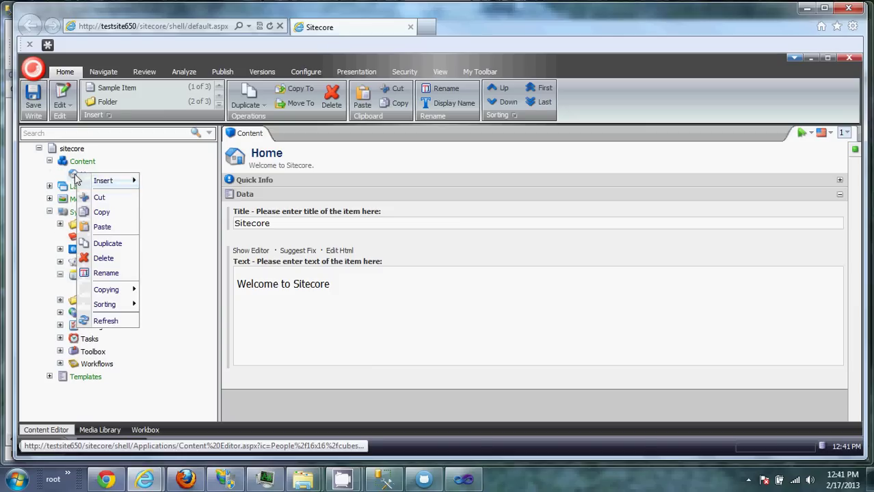
pyautogui.moveTo(89, 179)
pyautogui.click(104, 196)
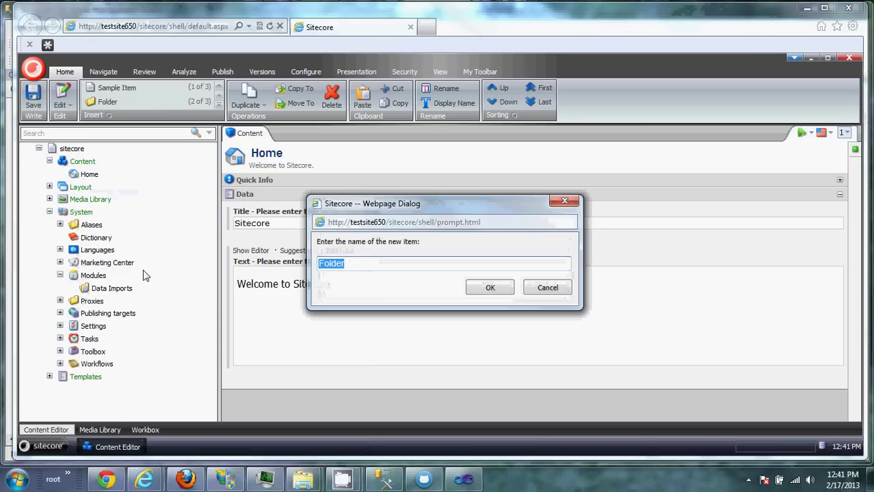
pyautogui.write('Authors')
pyautogui.press('Return')
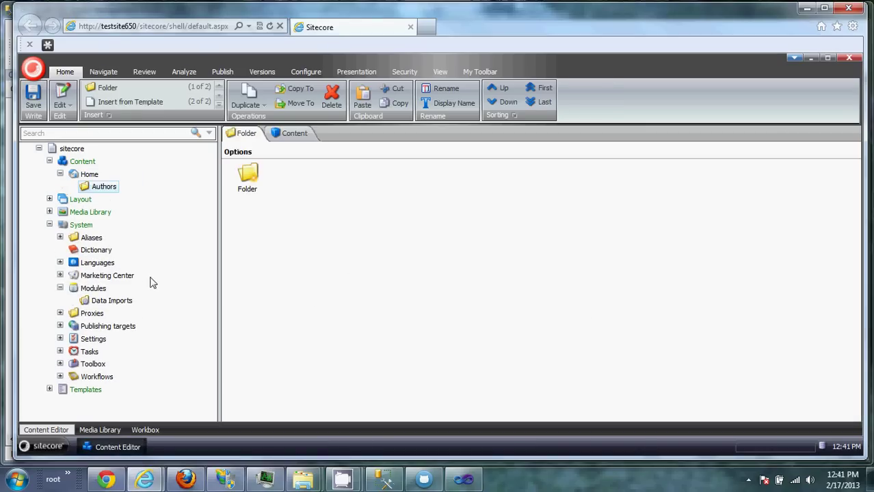
# Step: Create a new template named Authors stored in User Defined
pyautogui.click(50, 389)
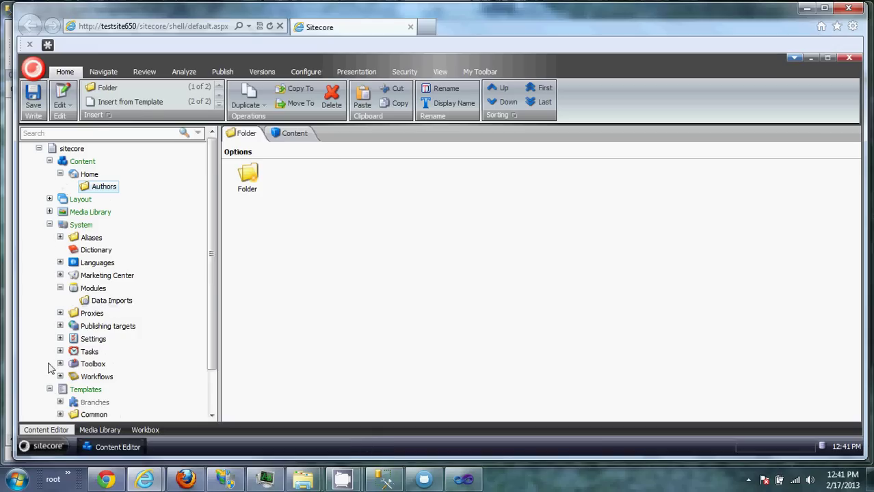
pyautogui.rightClick(96, 403)
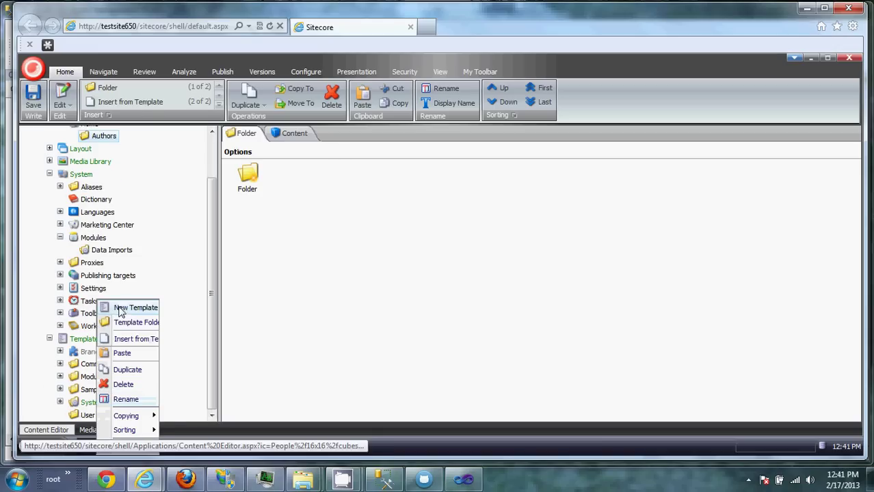
pyautogui.click(120, 311)
pyautogui.write('Aut')
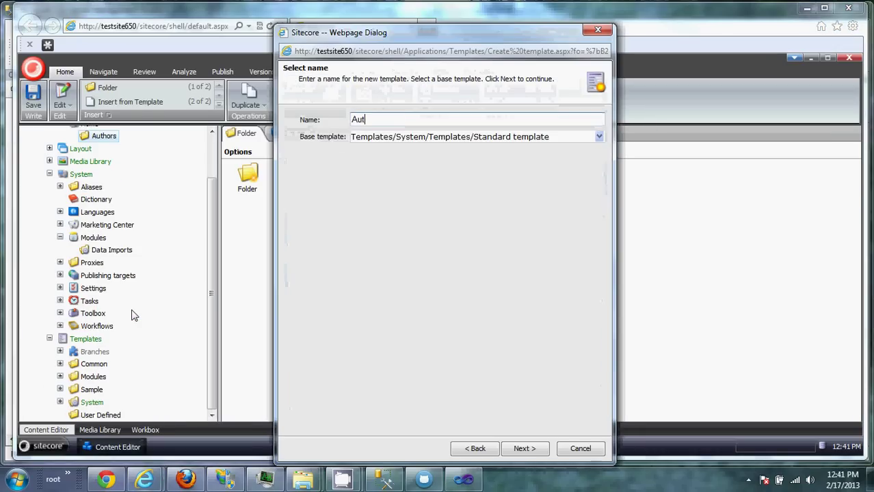
pyautogui.write('hors')
pyautogui.press('Return')
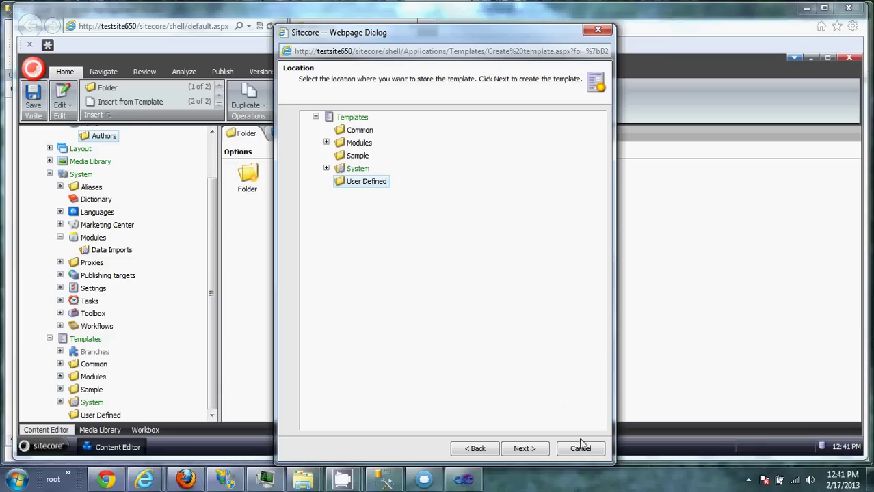
pyautogui.click(546, 448)
pyautogui.click(579, 448)
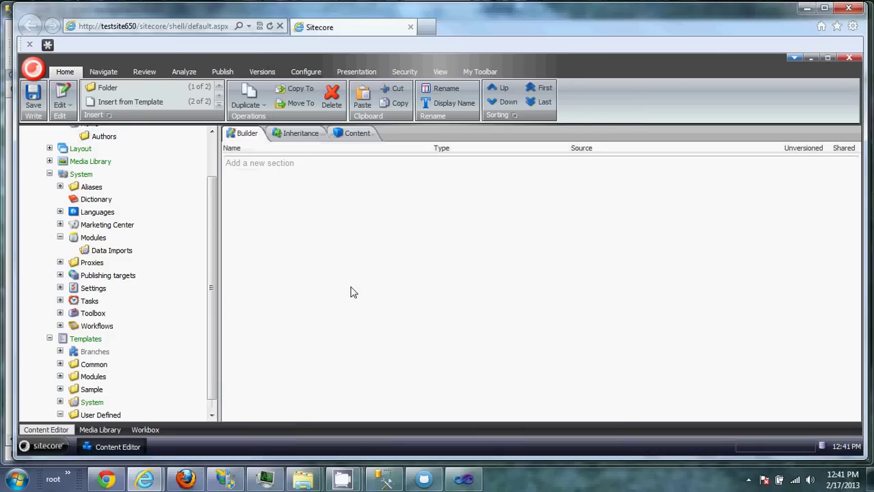
# Step: Add an Authors section with a Name field to the template
pyautogui.click(306, 163)
pyautogui.write('Author')
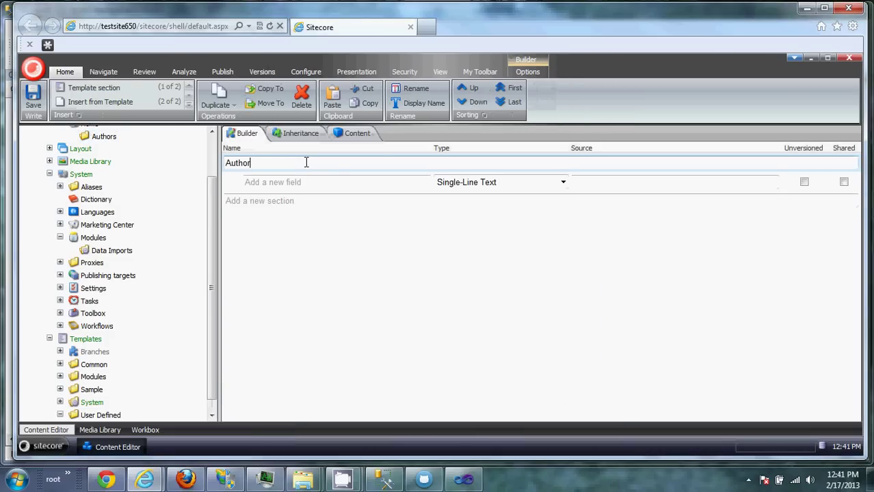
pyautogui.write('s')
pyautogui.press('Tab')
pyautogui.write('Name')
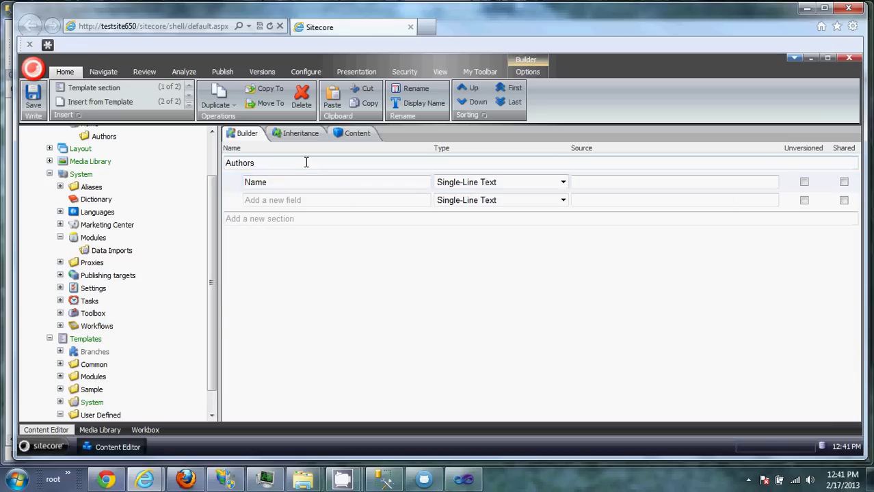
# Step: Insert a SQL Import Map named Authors under Data Imports and collapse Item Foldering
pyautogui.rightClick(124, 250)
pyautogui.moveTo(133, 261)
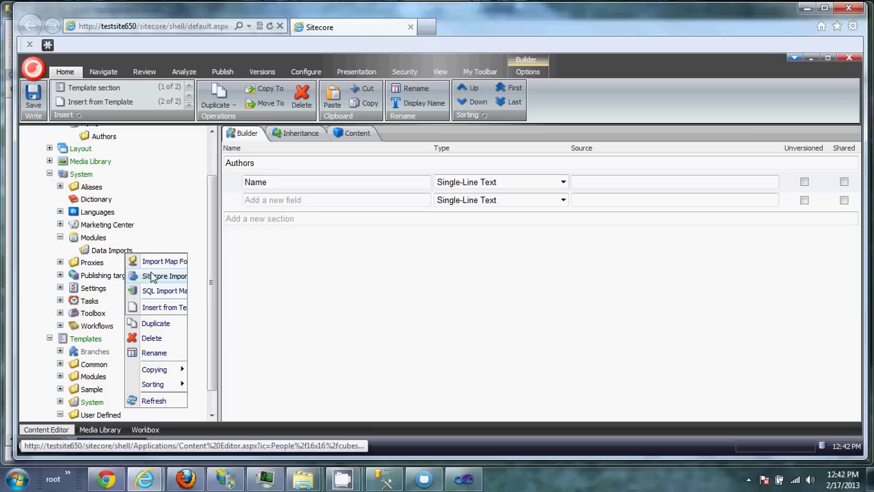
pyautogui.click(152, 292)
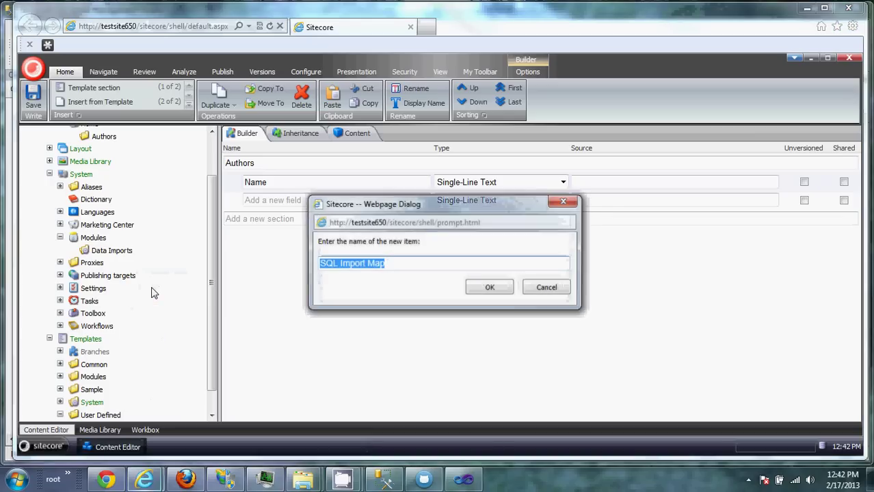
pyautogui.write('Author')
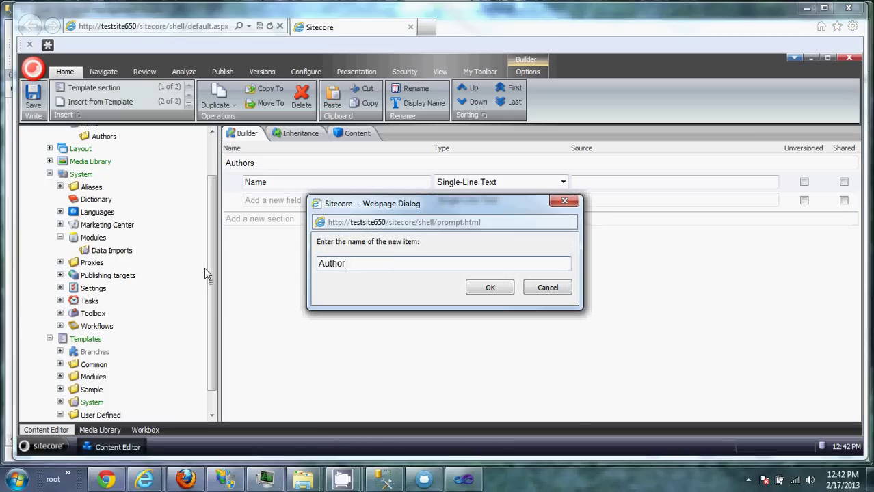
pyautogui.write('s')
pyautogui.press('Return')
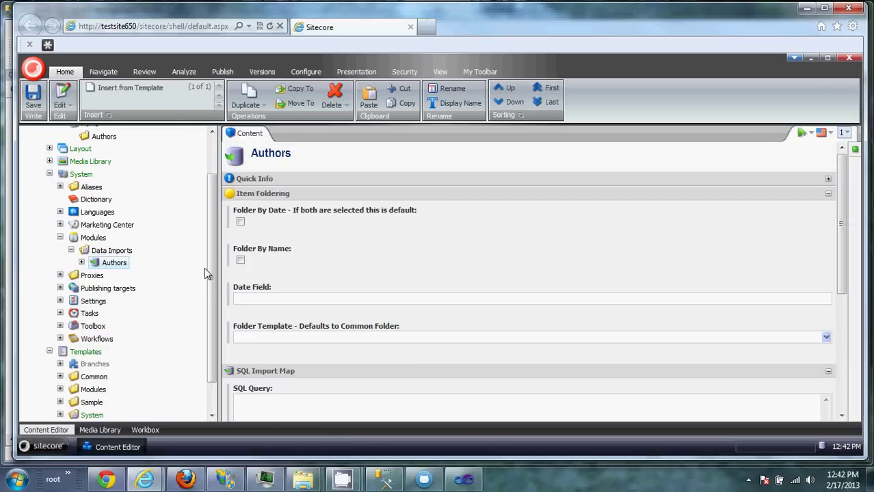
pyautogui.click(246, 196)
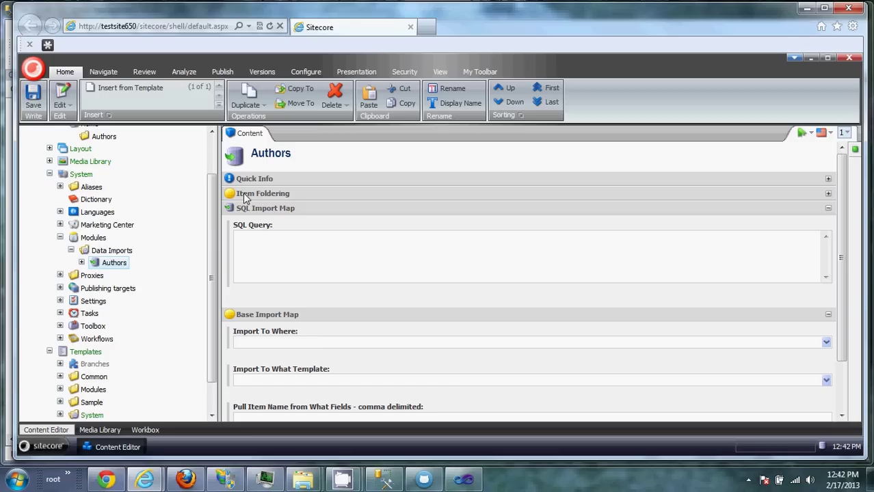
# Step: Paste the authors SELECT query into SQL Query and set the import destination to Home/Authors
pyautogui.click(268, 265)
pyautogui.hotkey('ctrl', 'v')
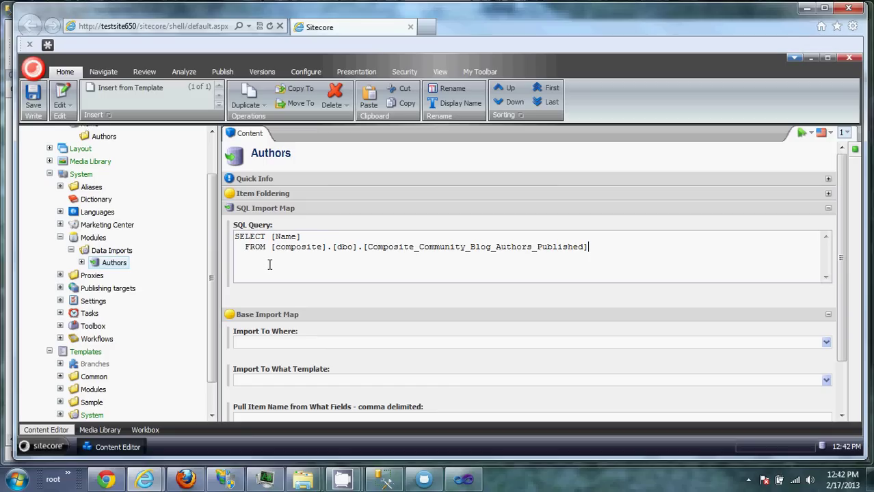
pyautogui.scroll(-3, 269, 265)
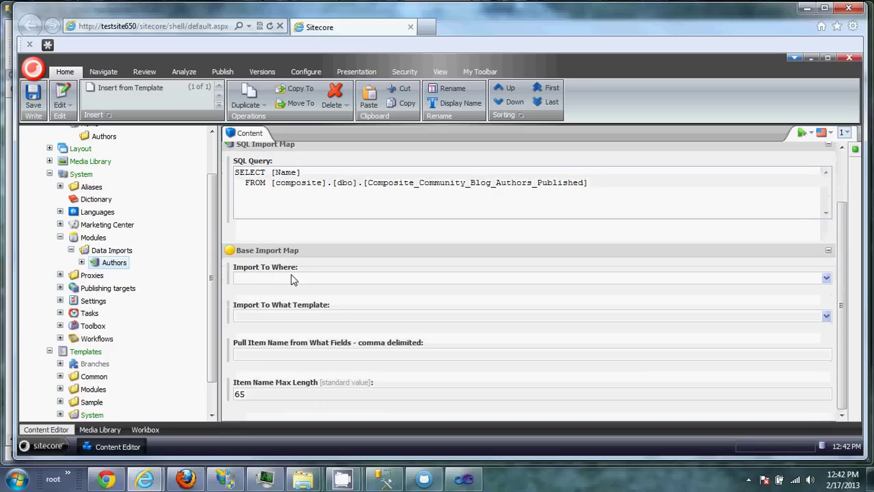
pyautogui.click(301, 280)
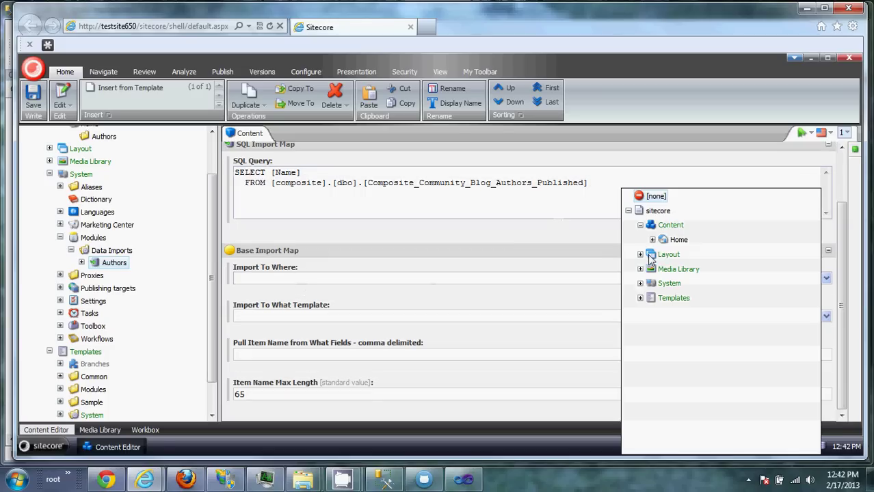
pyautogui.click(652, 240)
pyautogui.click(681, 254)
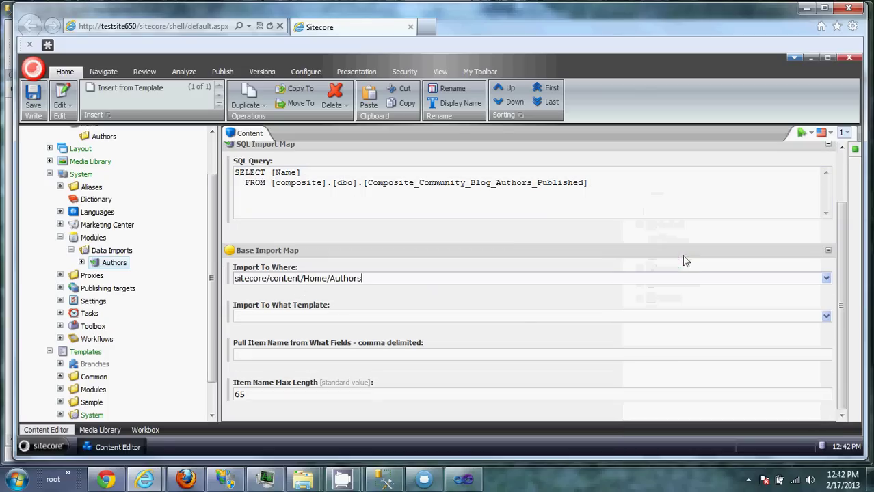
# Step: Set the import template to User Defined/Authors and the item name field to Name
pyautogui.click(517, 320)
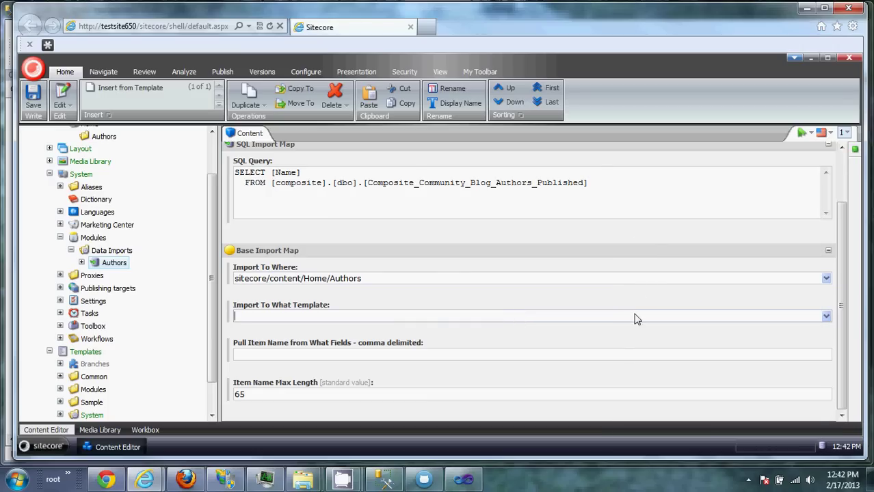
pyautogui.click(641, 298)
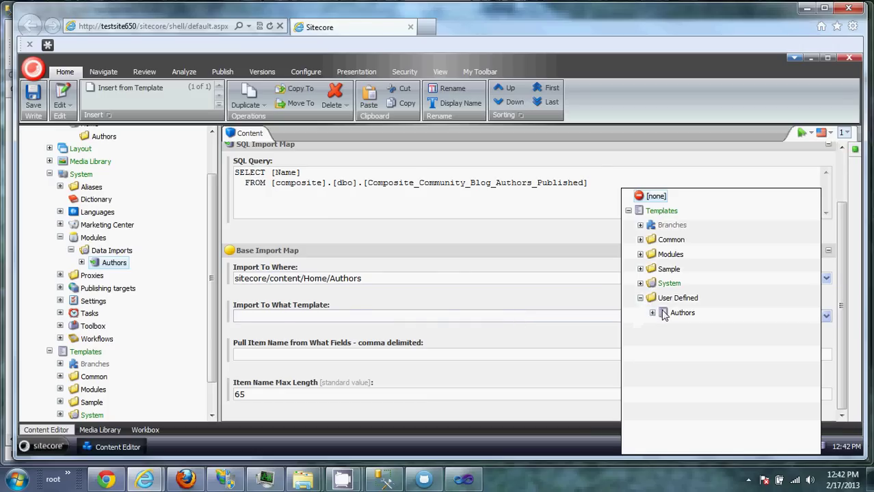
pyautogui.click(663, 313)
pyautogui.click(308, 354)
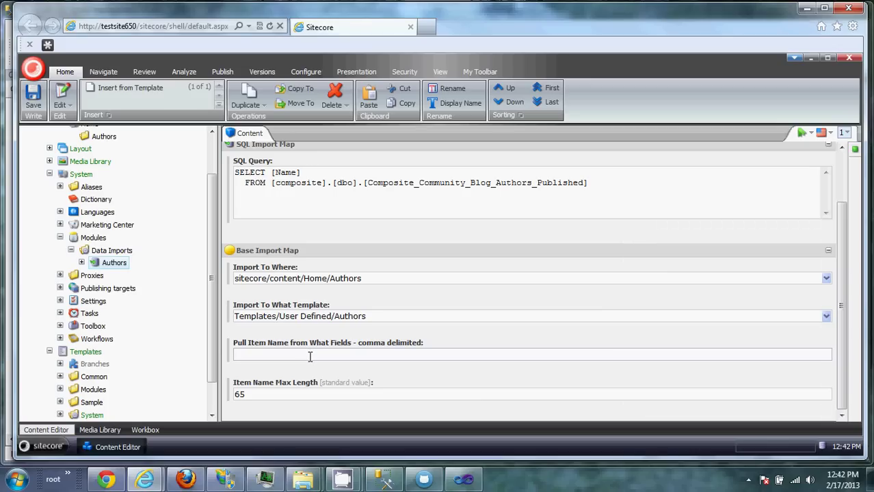
pyautogui.write('Name')
pyautogui.click(81, 263)
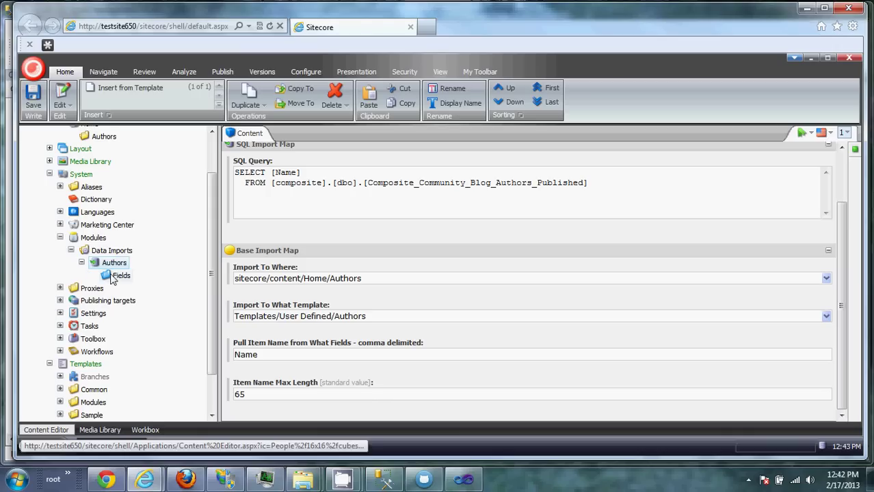
# Step: Add a ToText field mapping named Name under the Authors import map's Fields
pyautogui.rightClick(114, 275)
pyautogui.moveTo(113, 280)
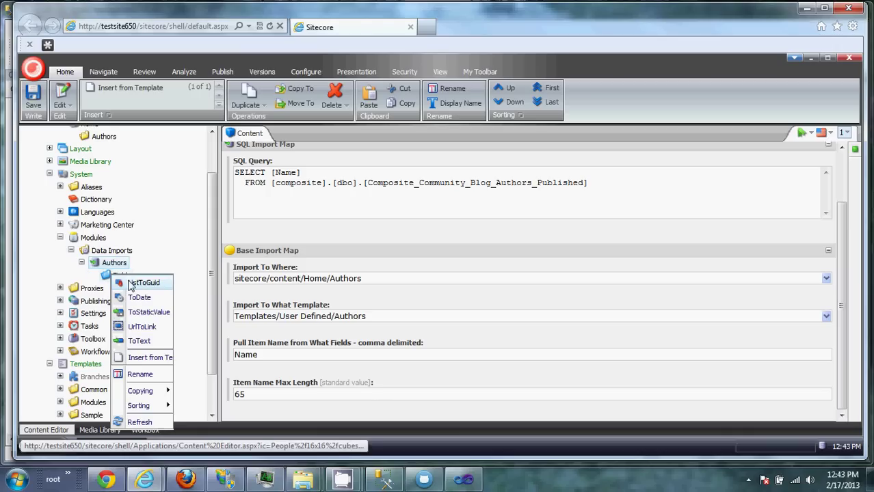
pyautogui.click(143, 334)
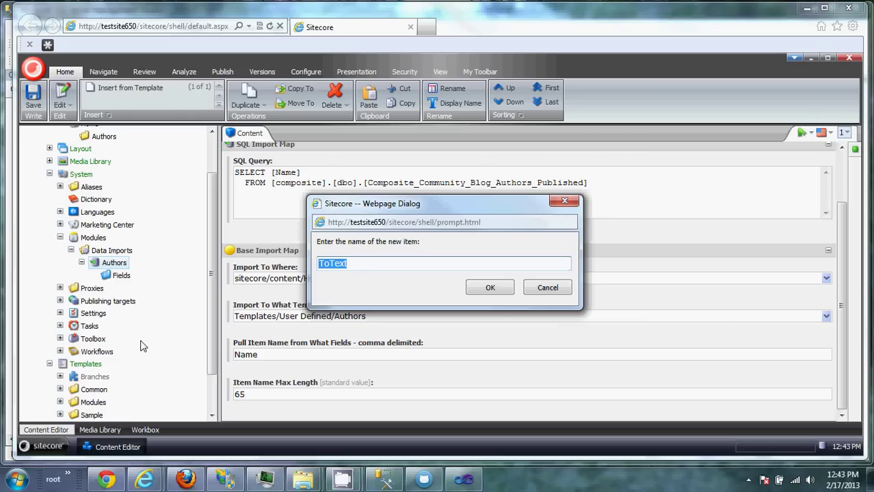
pyautogui.write('Name')
pyautogui.press('Return')
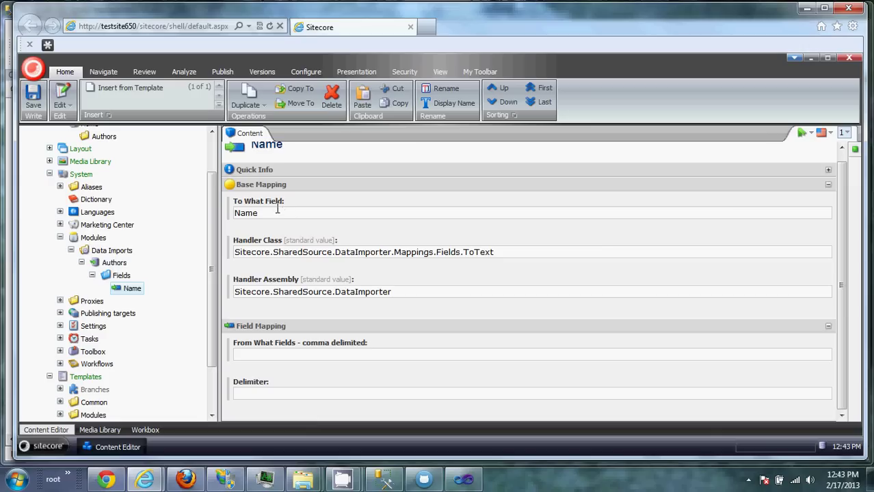
# Step: Review the To What Field value and the Sitecore.SharedSource handler class and assembly
pyautogui.doubleClick(257, 213)
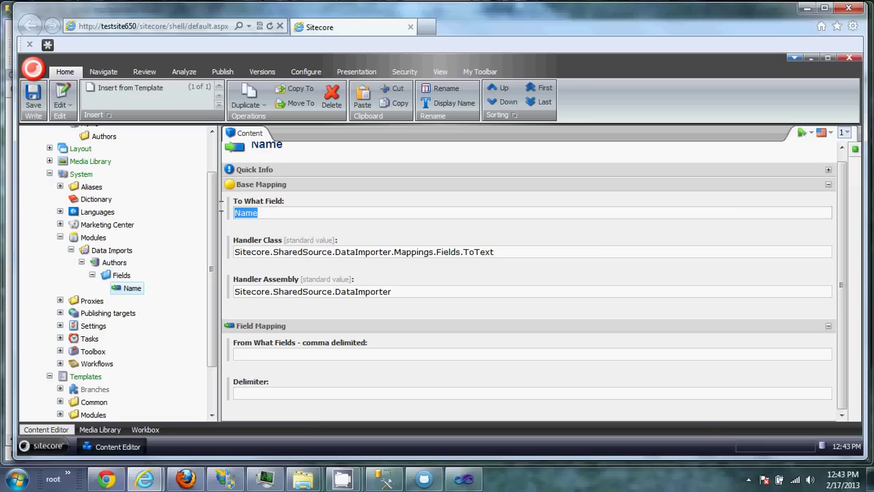
pyautogui.click(263, 218)
pyautogui.moveTo(235, 252); pyautogui.dragTo(333, 252)
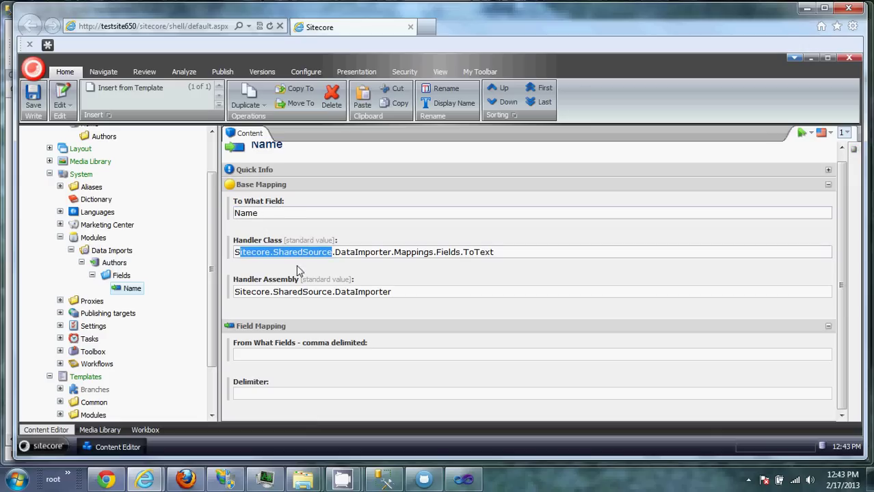
pyautogui.moveTo(234, 292); pyautogui.dragTo(333, 291)
pyautogui.click(299, 291)
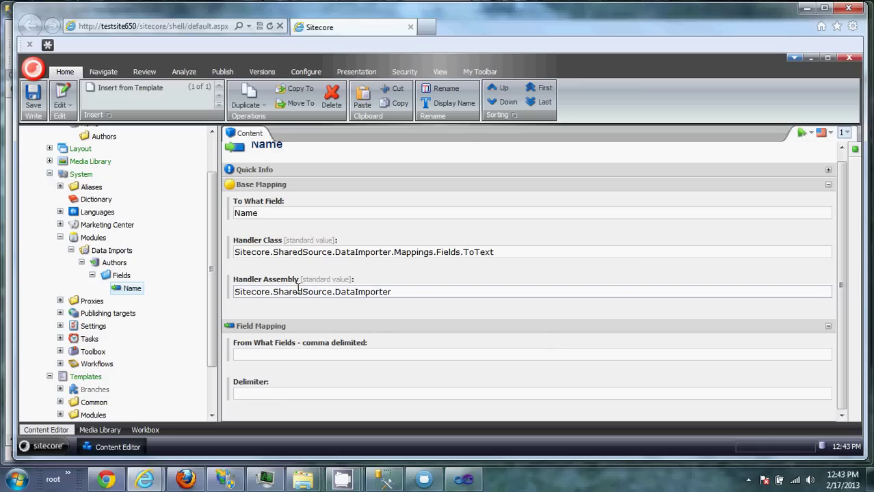
# Step: Enter Name in From What Fields, leaving the Delimiter empty
pyautogui.click(282, 356)
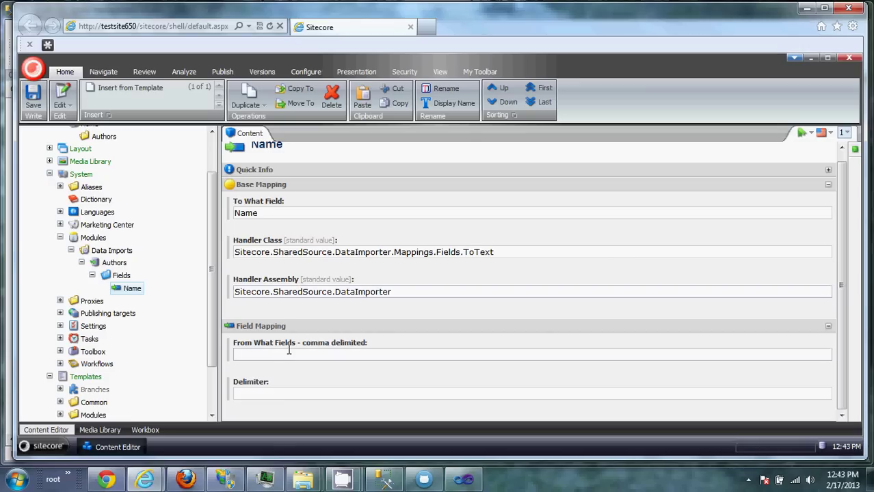
pyautogui.click(289, 352)
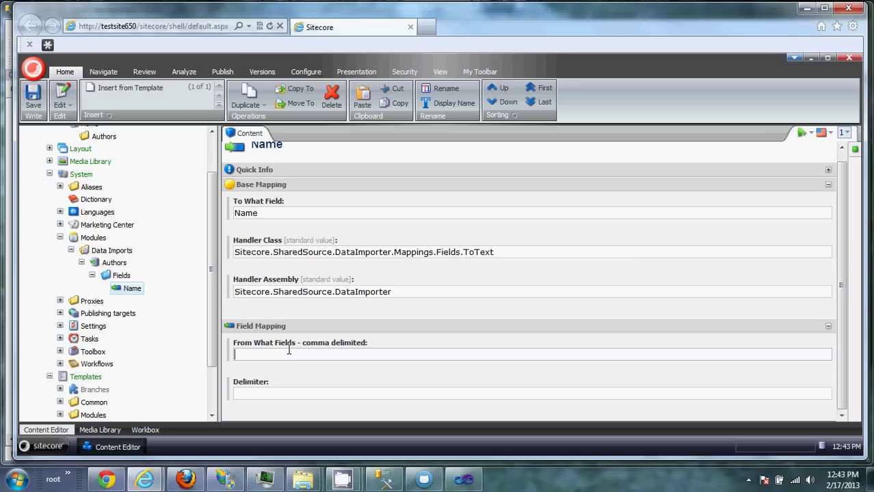
pyautogui.write('Name')
pyautogui.click(265, 389)
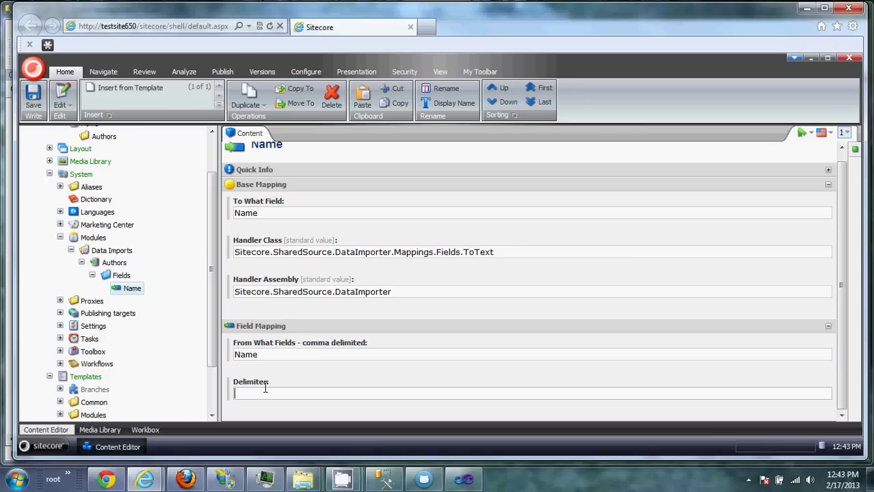
pyautogui.click(239, 350)
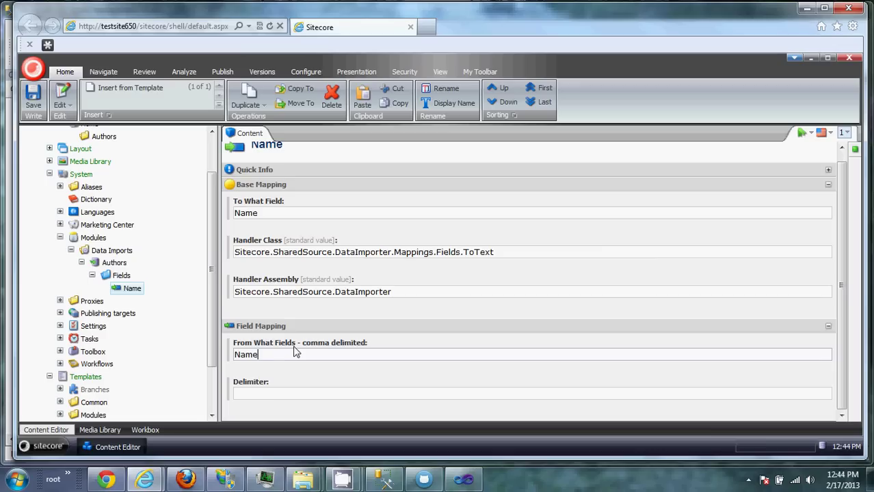
pyautogui.write(',Parap')
pyautogui.press('BackSpace')
pyautogui.write('graph')
pyautogui.press('BackSpace')
pyautogui.write('1,')
pyautogui.press('BackSpace')
pyautogui.press('BackSpace')
pyautogui.press('BackSpace')
pyautogui.press('BackSpace')
pyautogui.press('BackSpace')
pyautogui.press('BackSpace')
pyautogui.press('BackSpace')
pyautogui.press('BackSpace')
pyautogui.press('BackSpace')
pyautogui.press('BackSpace')
pyautogui.press('BackSpace')
pyautogui.press('BackSpace')
pyautogui.press('Tab')
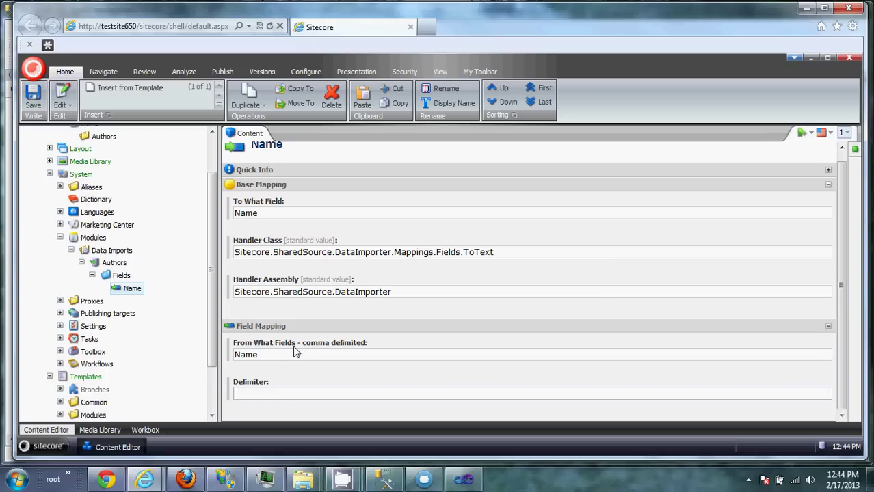
pyautogui.write('<p>')
pyautogui.press('BackSpace')
pyautogui.press('BackSpace')
pyautogui.press('BackSpace')
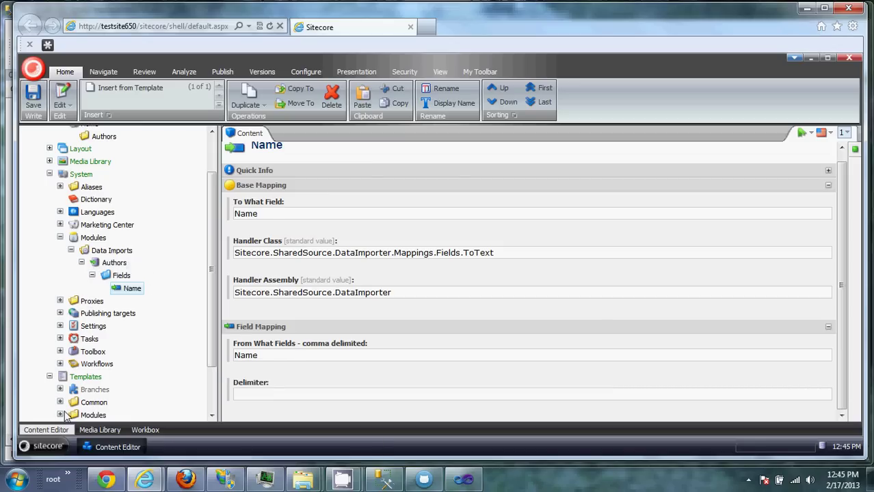
# Step: Launch the Data Import utility from Development Tools in the Sitecore start menu
pyautogui.click(41, 446)
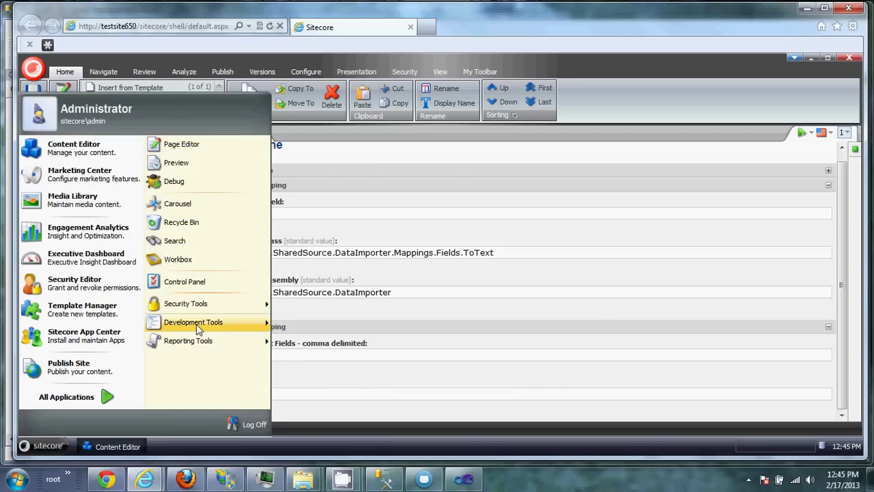
pyautogui.moveTo(198, 323)
pyautogui.click(225, 395)
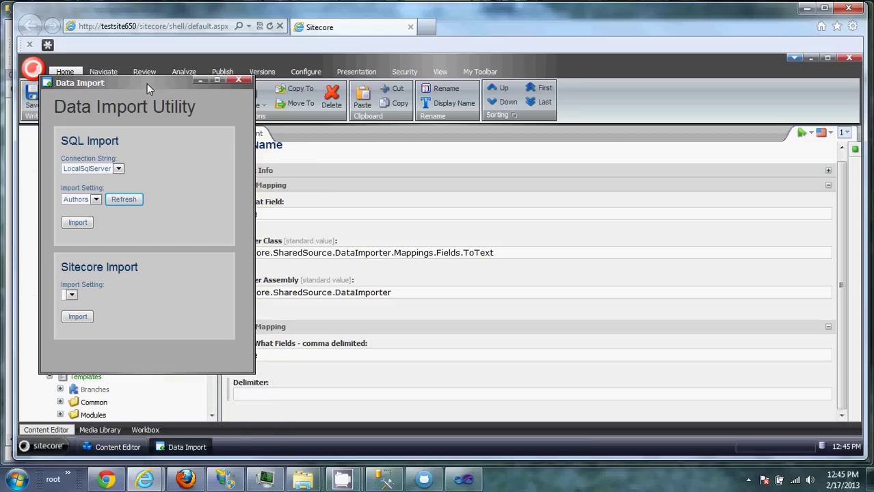
pyautogui.moveTo(147, 83); pyautogui.dragTo(370, 74)
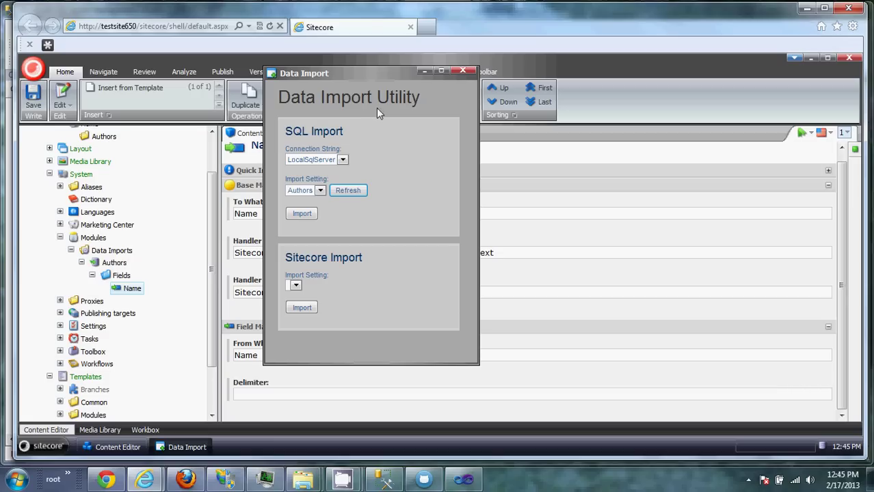
# Step: Run the Authors import over the c1 connection and return to the Content Editor
pyautogui.click(343, 159)
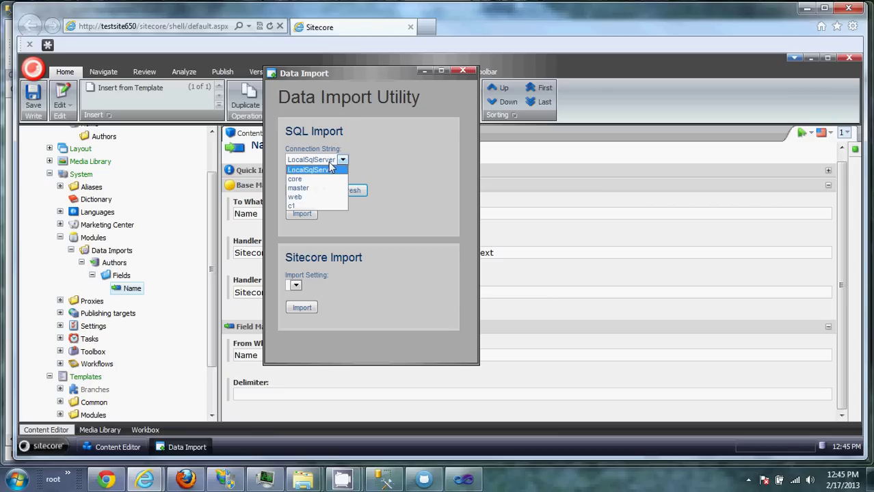
pyautogui.click(298, 207)
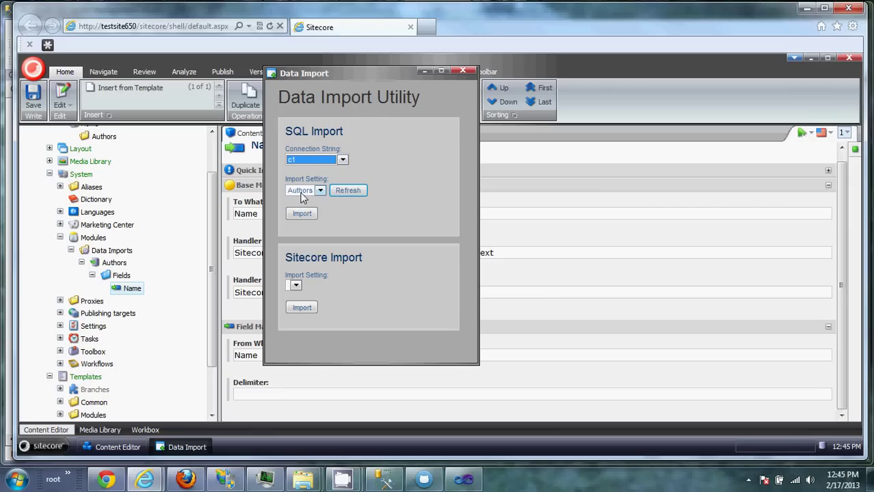
pyautogui.click(302, 192)
pyautogui.click(305, 202)
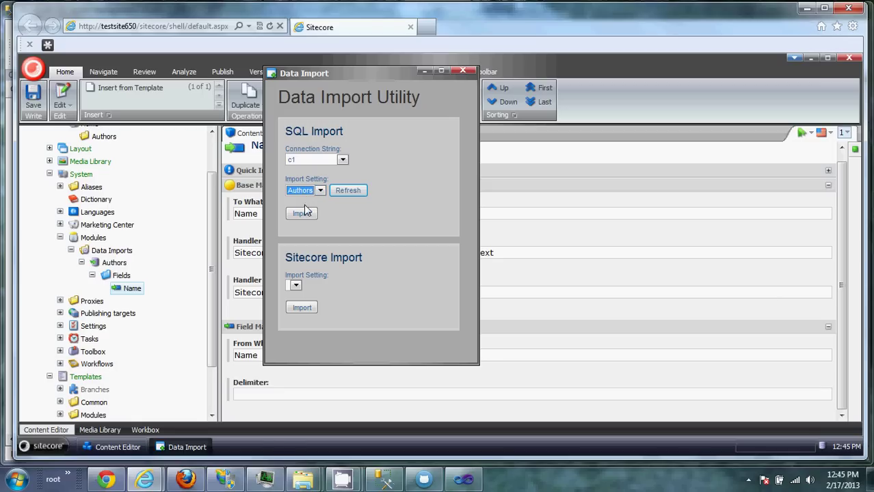
pyautogui.click(302, 214)
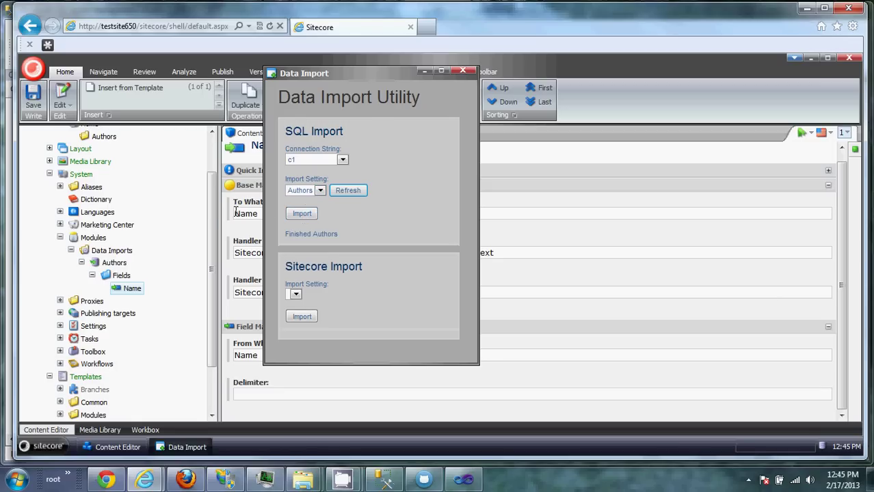
pyautogui.click(212, 213)
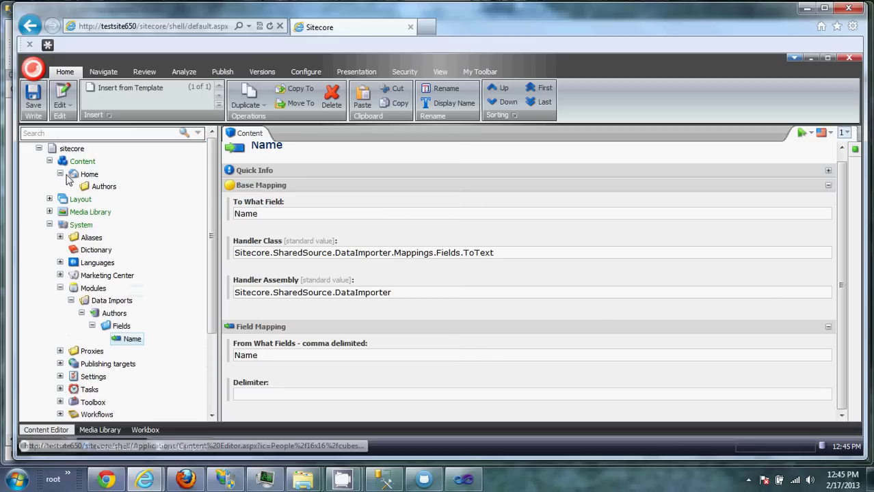
# Step: Inspect the four imported author items under Home/Authors, then collapse the expanded tree nodes
pyautogui.click(71, 187)
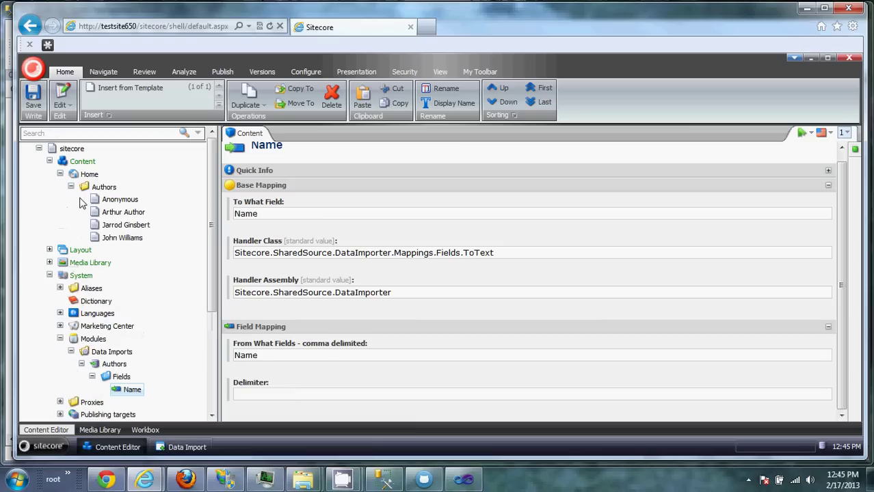
pyautogui.click(121, 201)
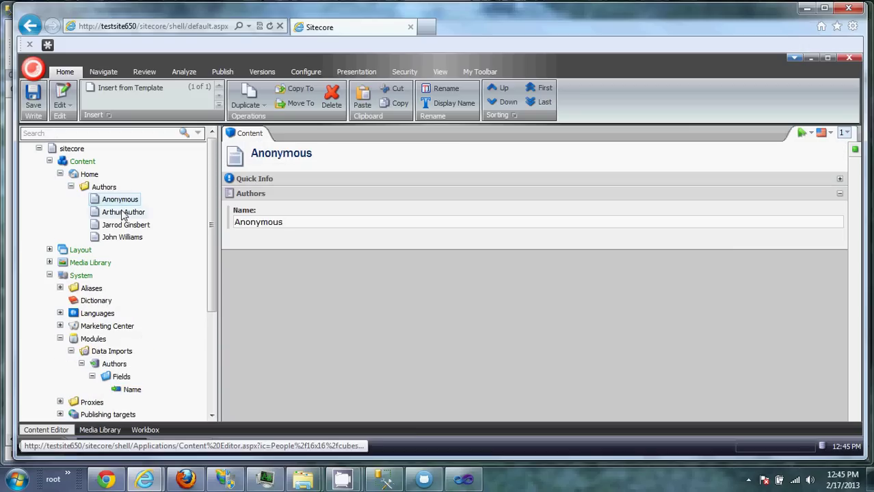
pyautogui.click(124, 212)
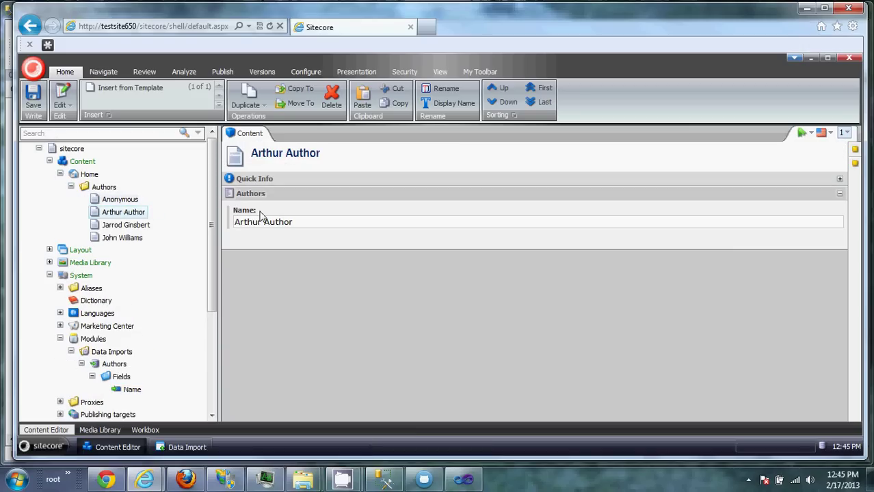
pyautogui.click(71, 188)
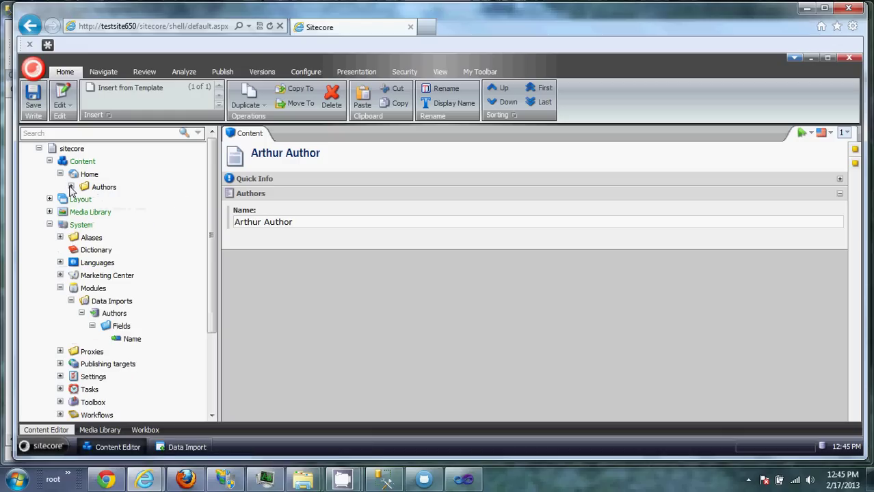
pyautogui.click(92, 327)
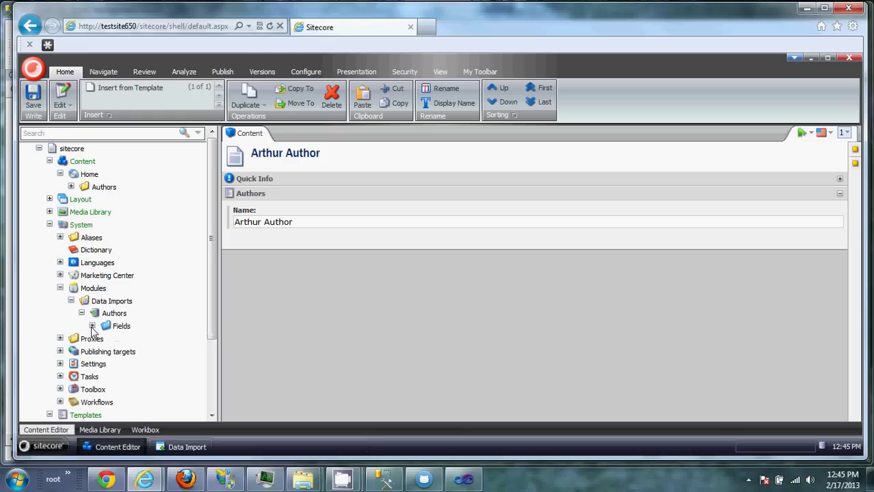
pyautogui.click(82, 313)
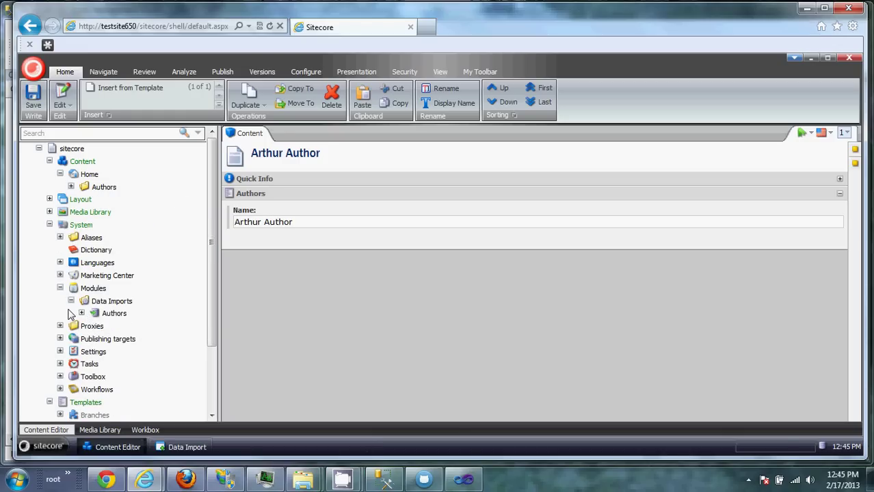